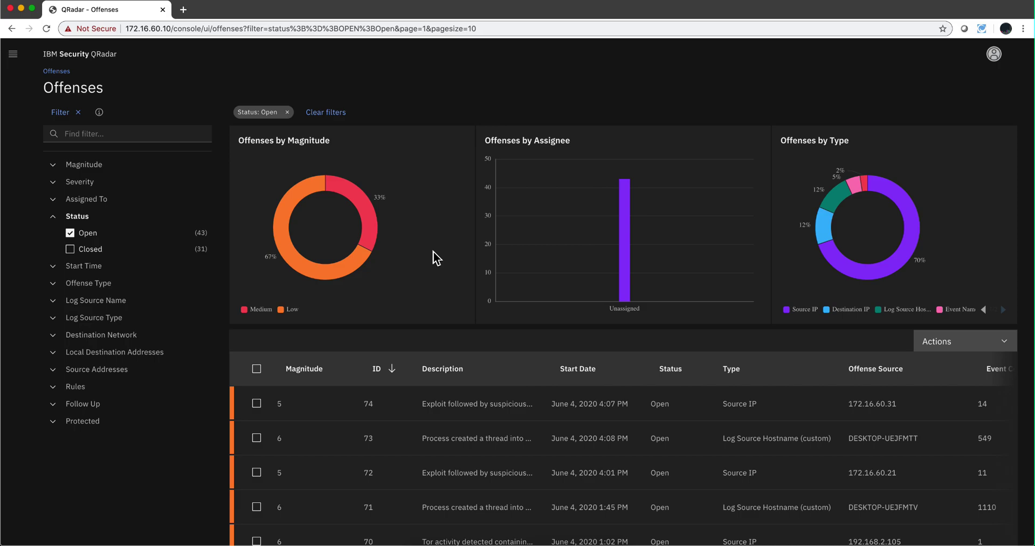
# Copy the open-offenses list URL and load it in a new Chrome tab.
pyautogui.click(345, 25)
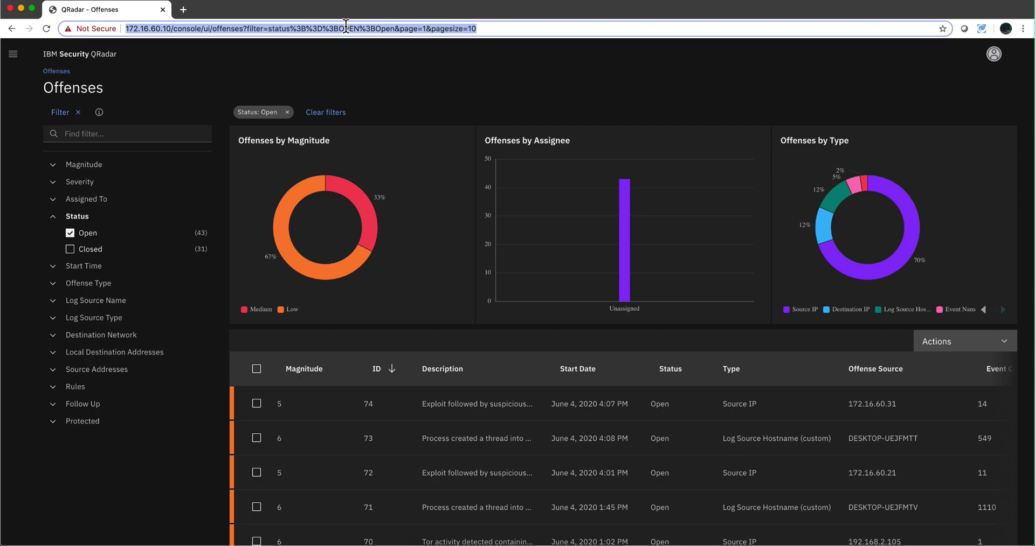
pyautogui.click(184, 9)
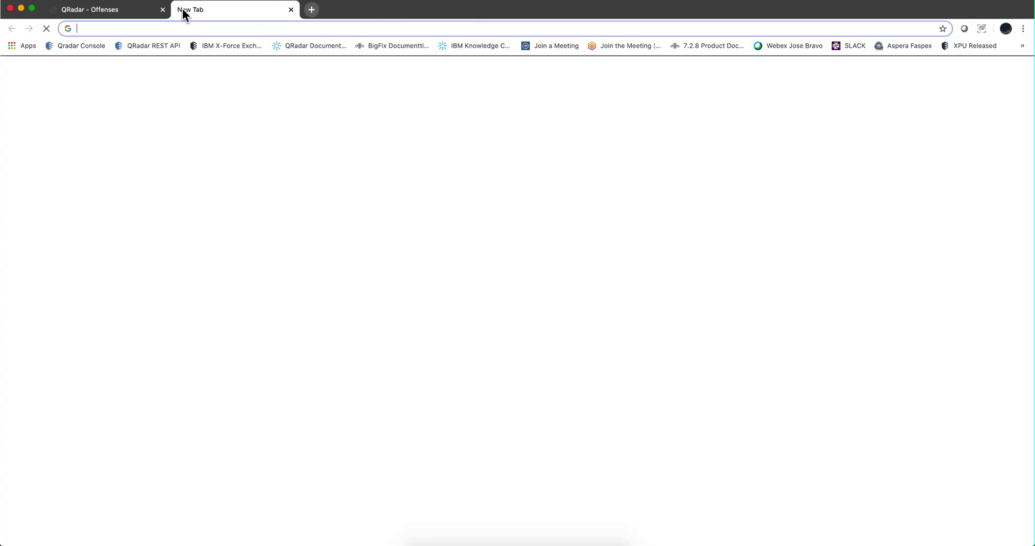
pyautogui.click(192, 26)
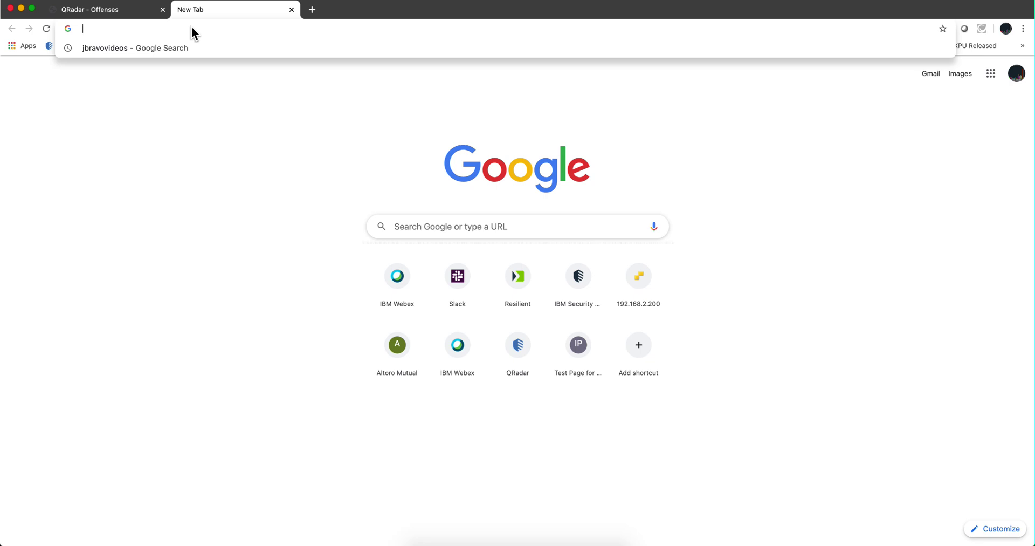
pyautogui.write('https://172.16.60.10/console/ui/offenses?filter=status%3B%3D%3BOPEN%3BOpen&page=1&pagesize=10')
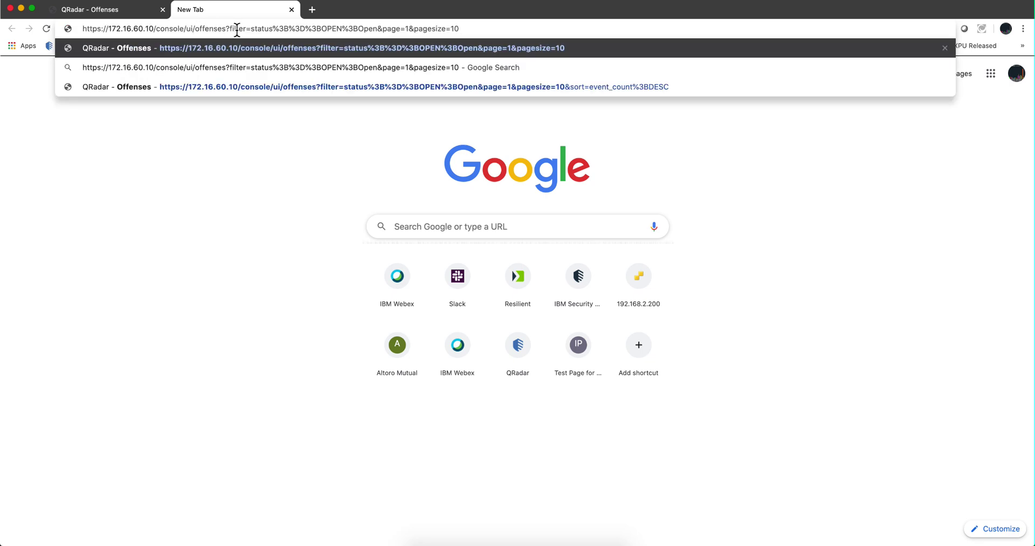
pyautogui.press('Return')
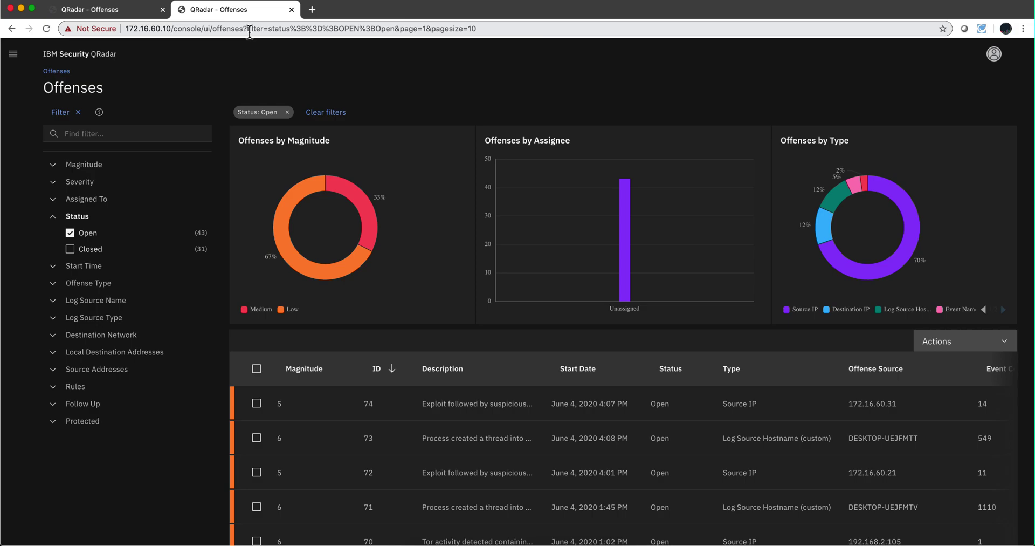
# Open offense 73's detail page, copy its URL and return to the first tab.
pyautogui.click(367, 438)
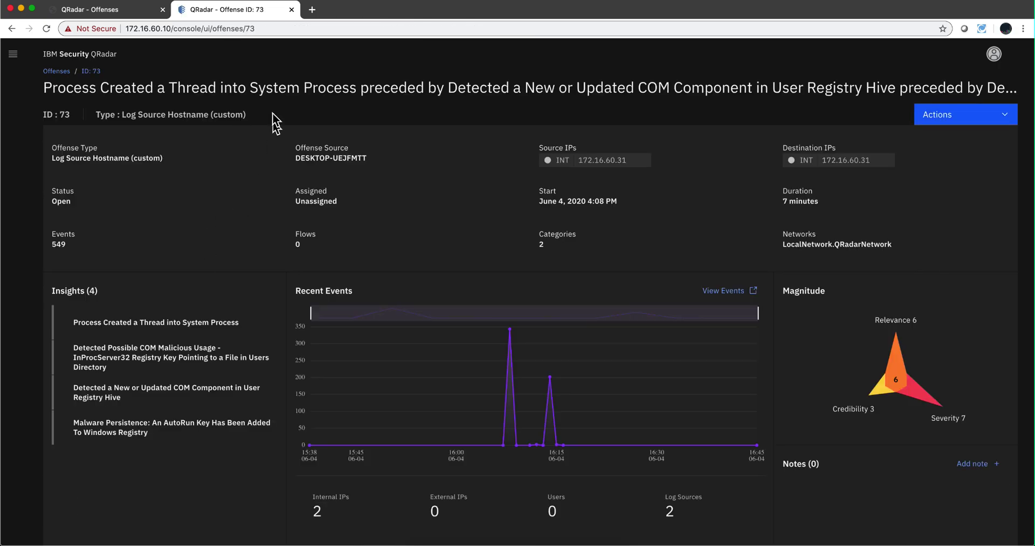
pyautogui.click(262, 29)
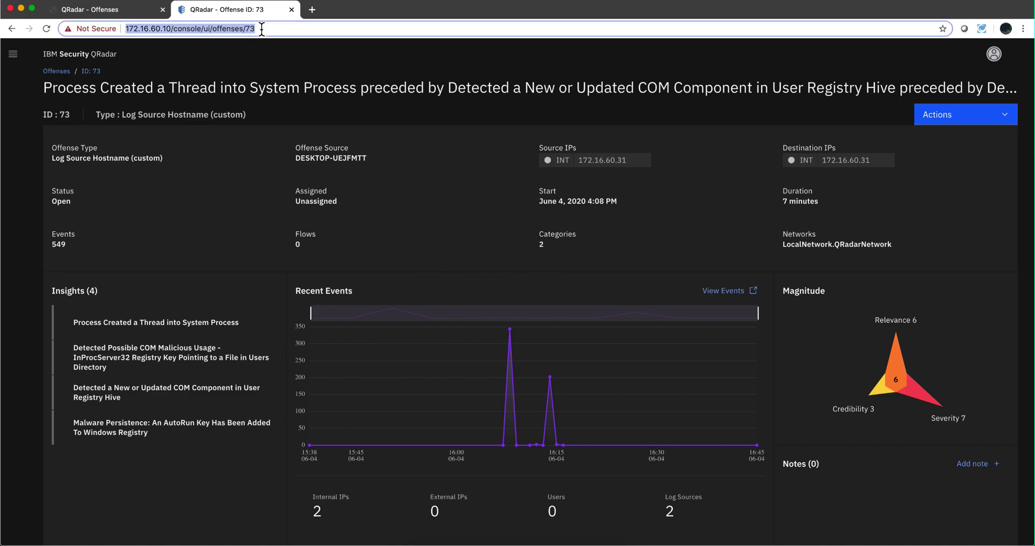
pyautogui.click(139, 10)
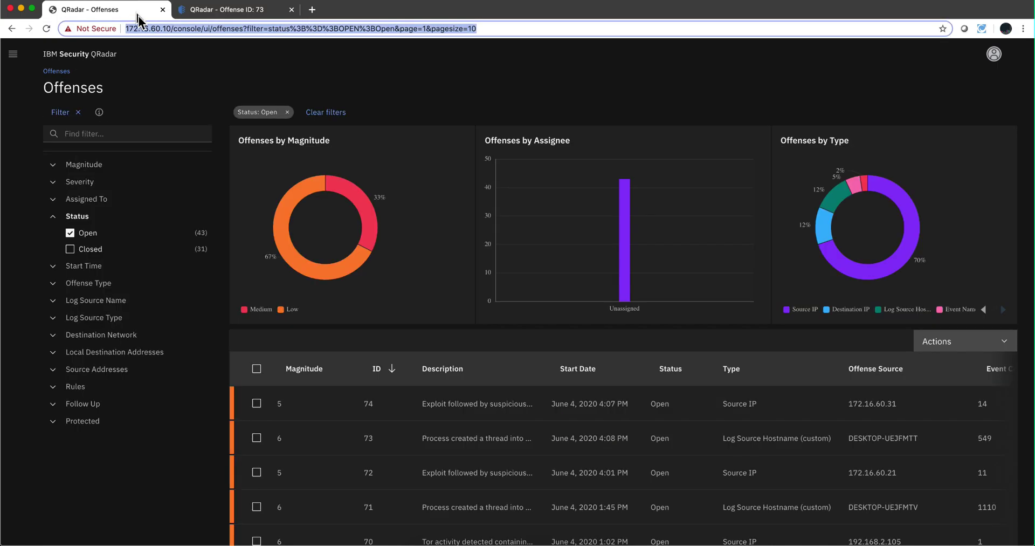
# Paste offense 73's page address into the first tab's address bar.
pyautogui.write('https://172.16.60.10/console/ui/offenses/73')
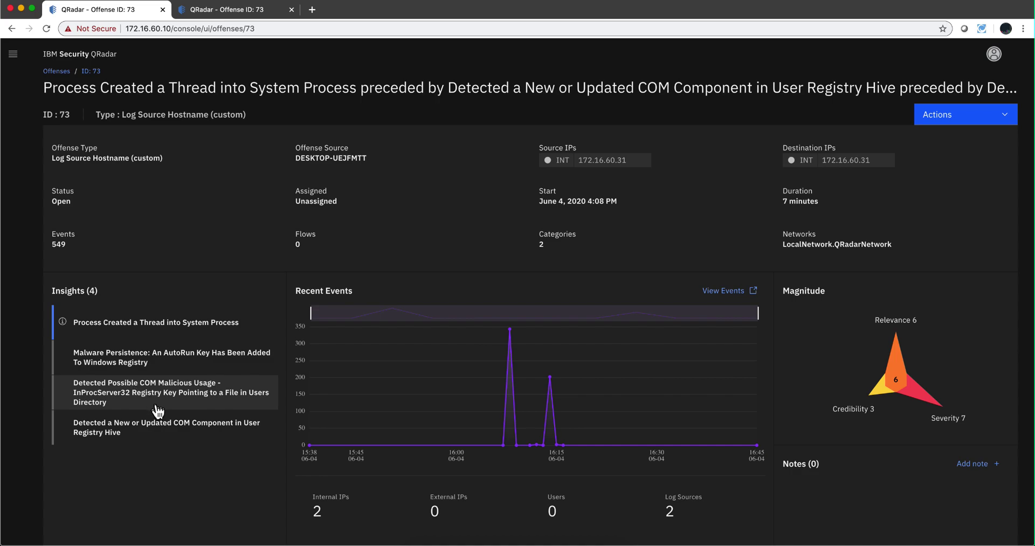
pyautogui.click(122, 323)
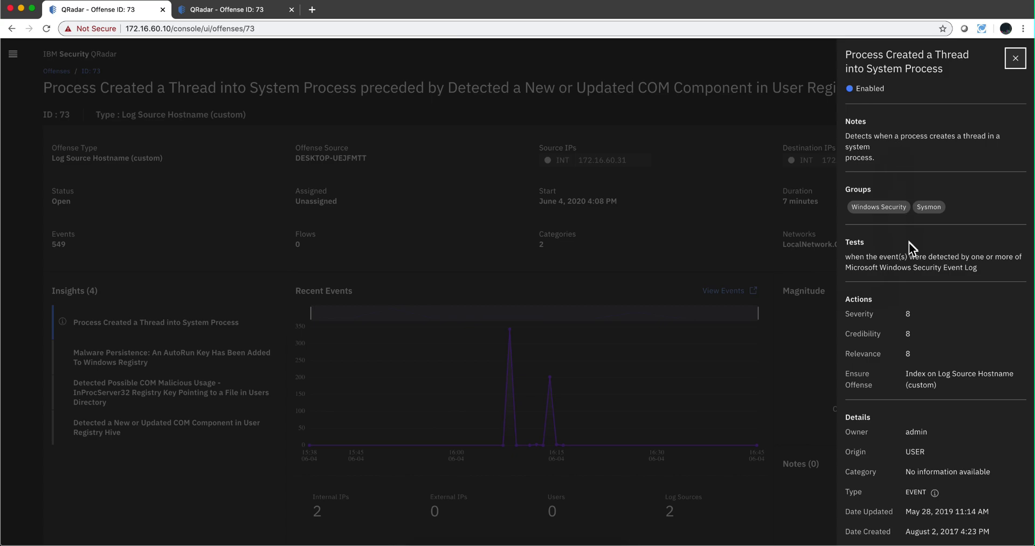
pyautogui.scroll(-2, 921, 278)
pyautogui.scroll(-1, 921, 278)
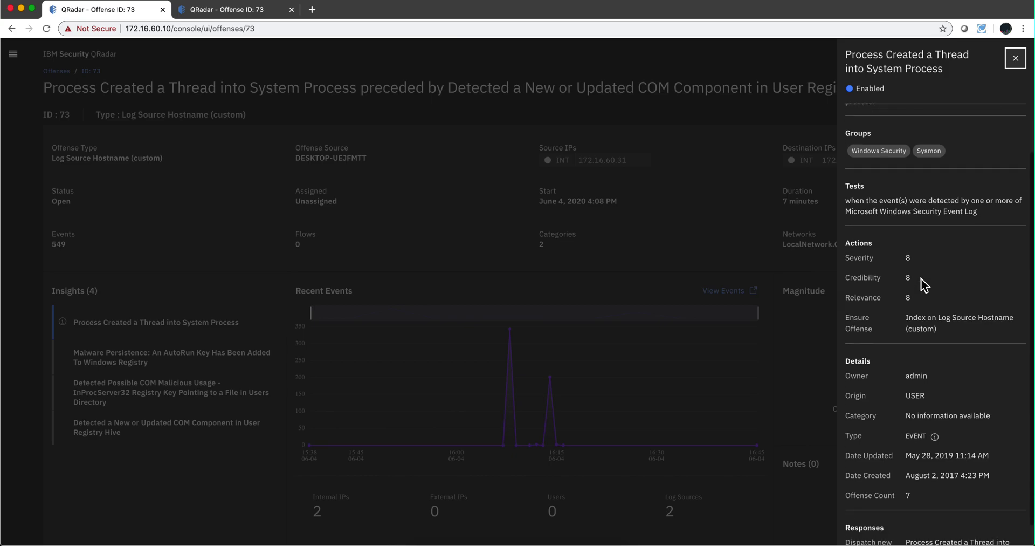
pyautogui.scroll(2, 921, 278)
pyautogui.scroll(1, 921, 278)
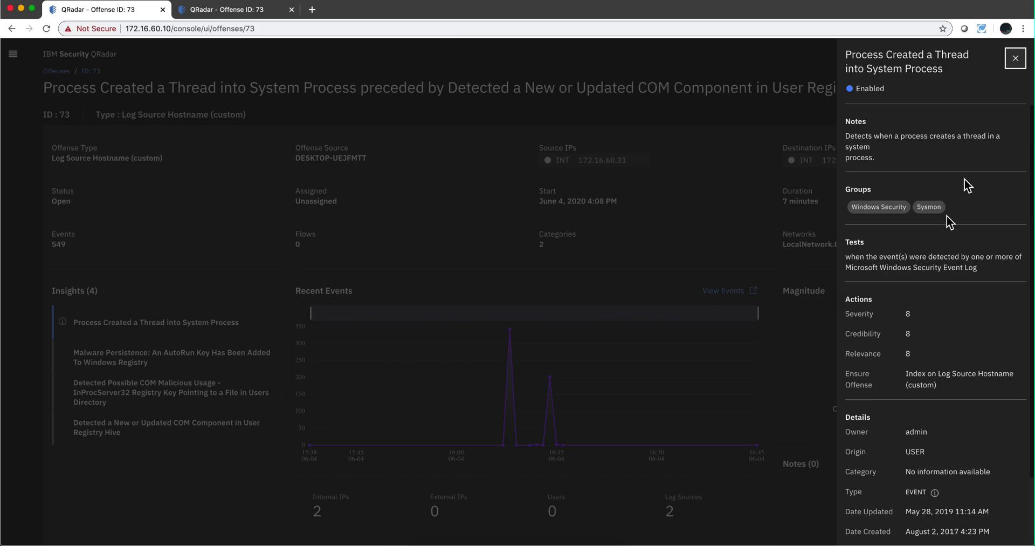
pyautogui.click(1016, 58)
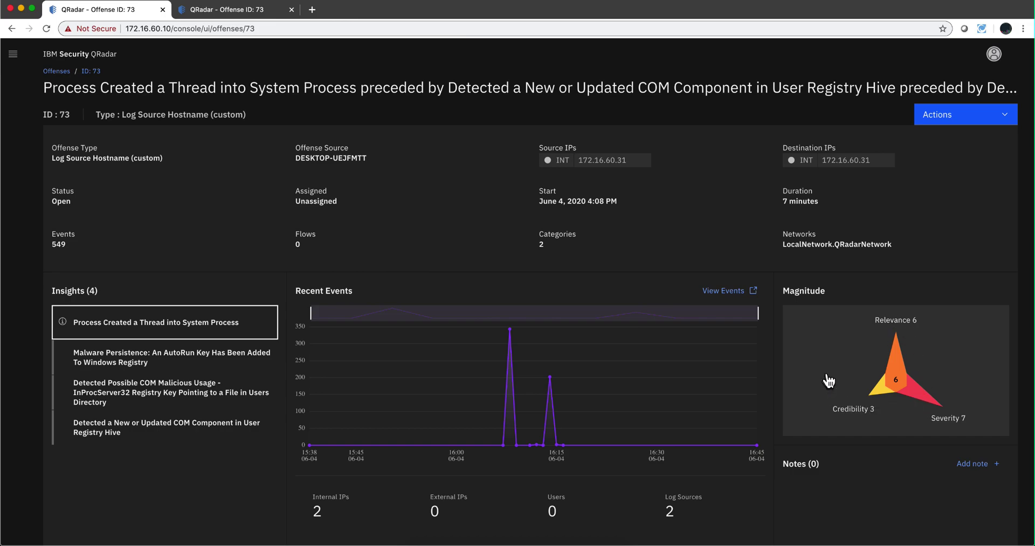
pyautogui.click(848, 351)
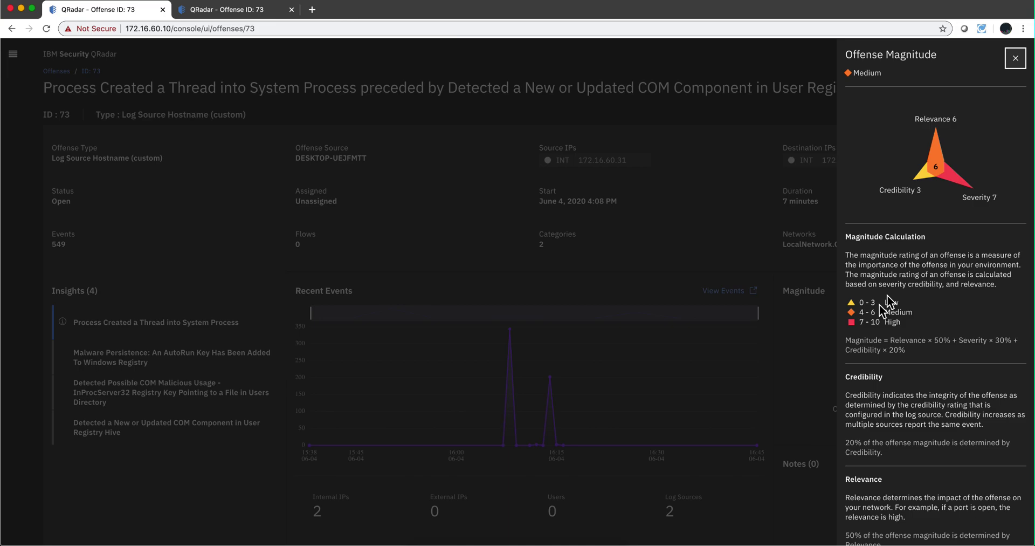
pyautogui.scroll(-2, 900, 263)
pyautogui.scroll(-2, 899, 263)
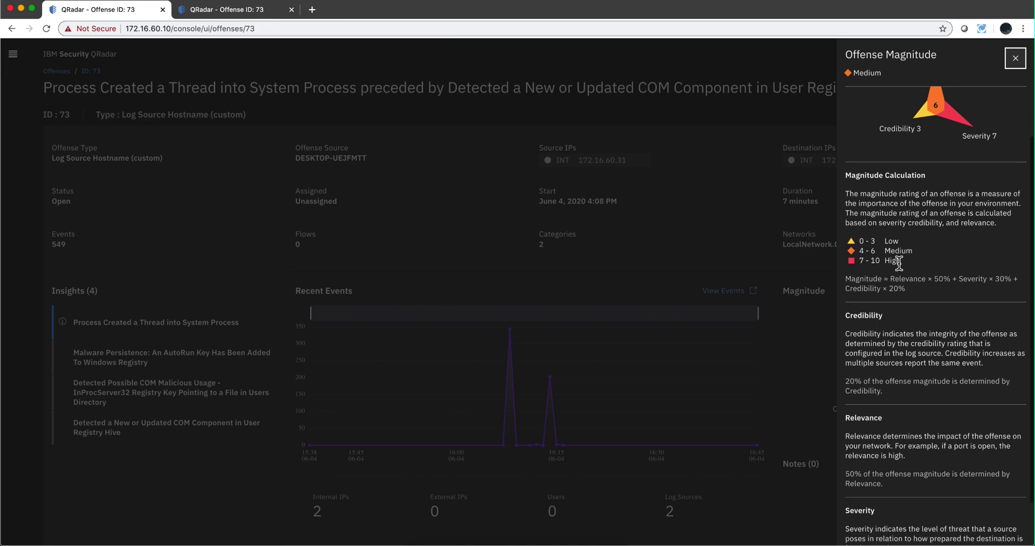
pyautogui.scroll(-1, 900, 262)
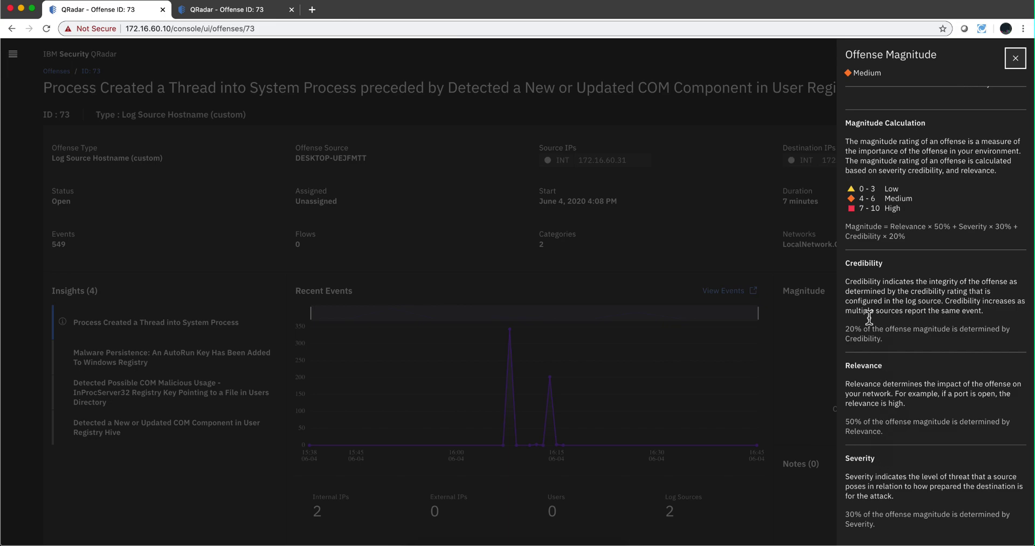
pyautogui.click(1016, 58)
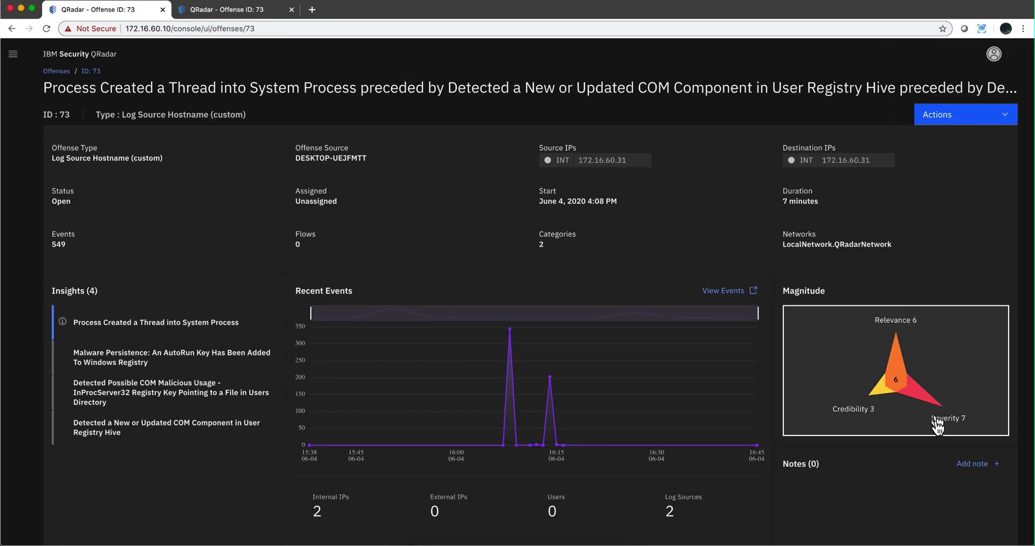
pyautogui.click(979, 465)
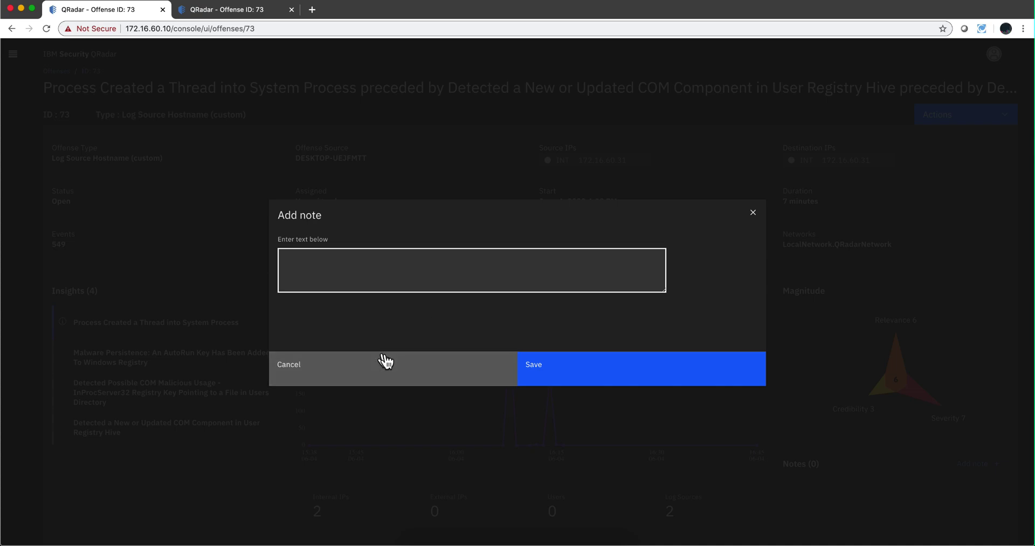
pyautogui.click(403, 376)
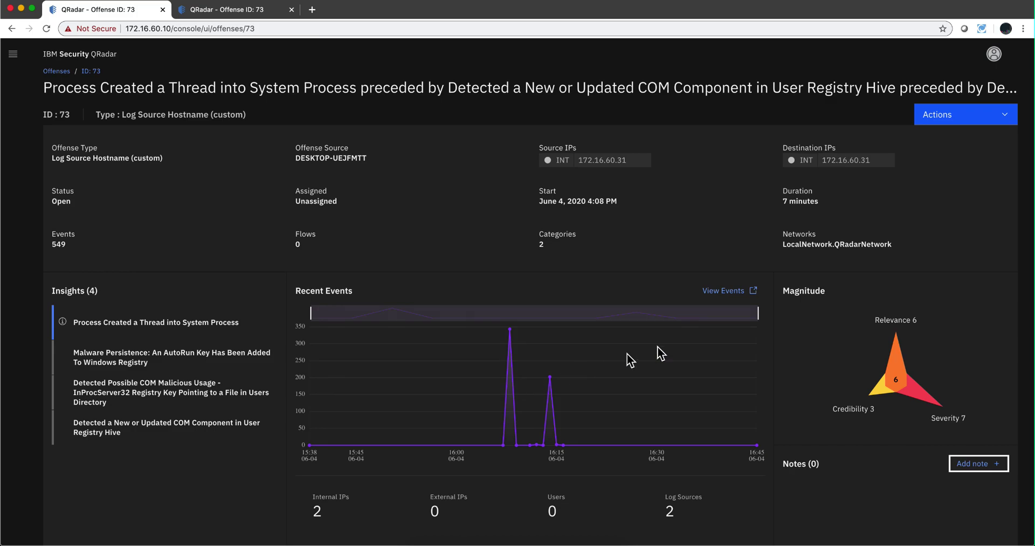
pyautogui.click(966, 121)
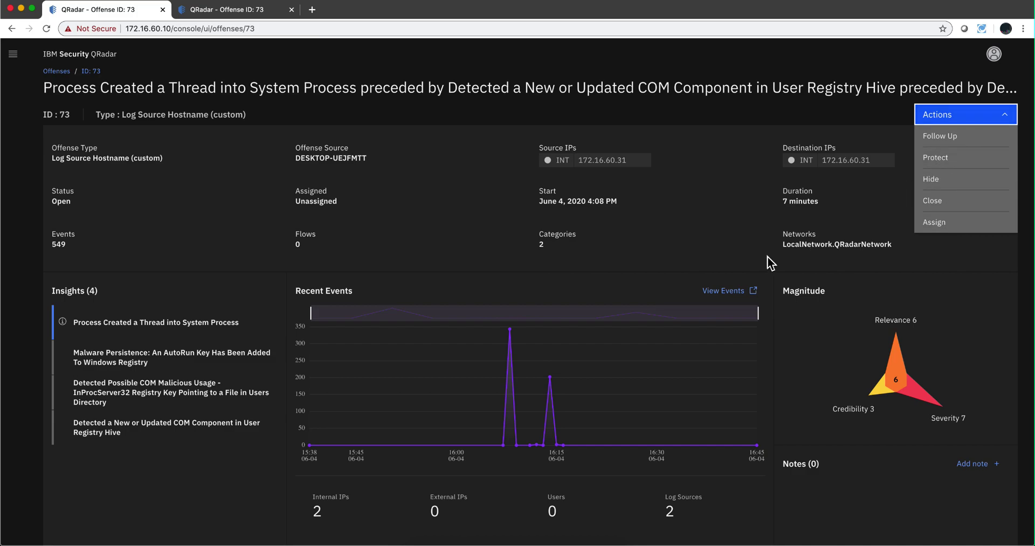
pyautogui.click(743, 241)
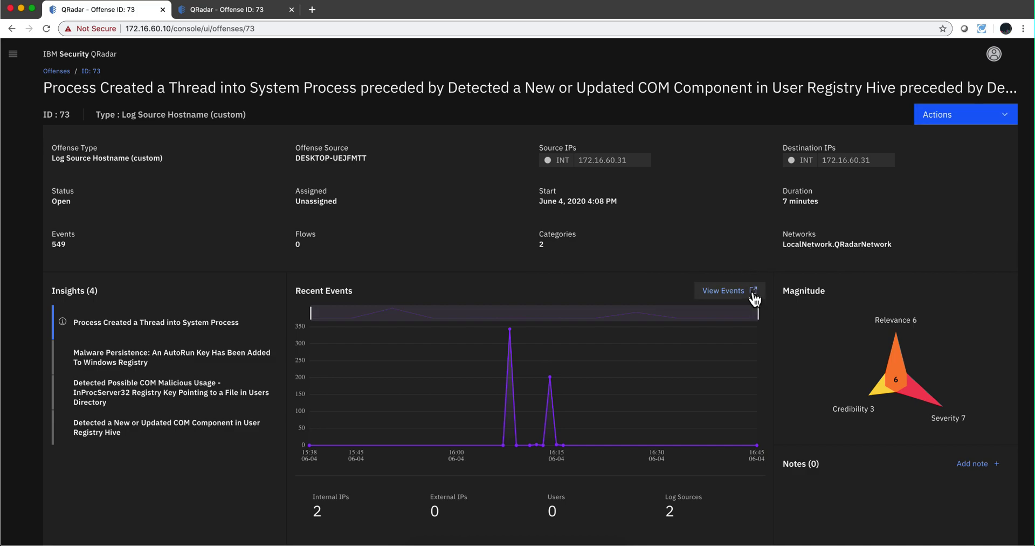
# Show offense 73's events and try, then remove, a Malware Persistence event-name filter.
pyautogui.click(753, 291)
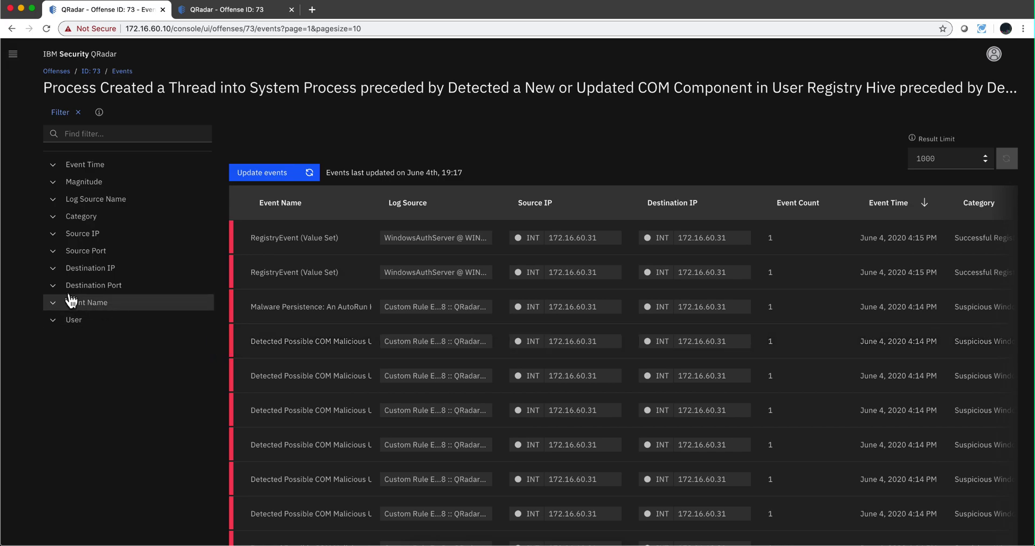
pyautogui.click(55, 305)
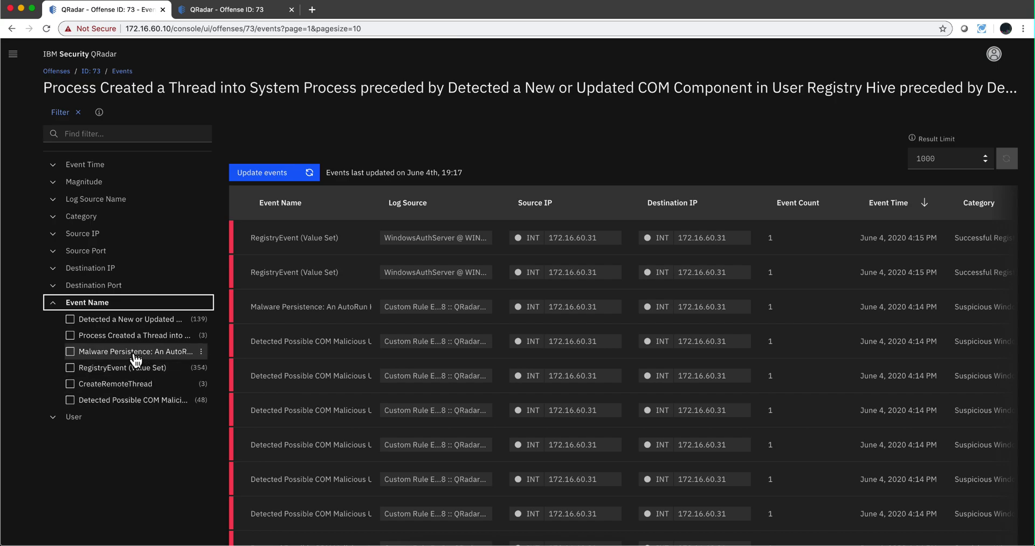
pyautogui.click(71, 354)
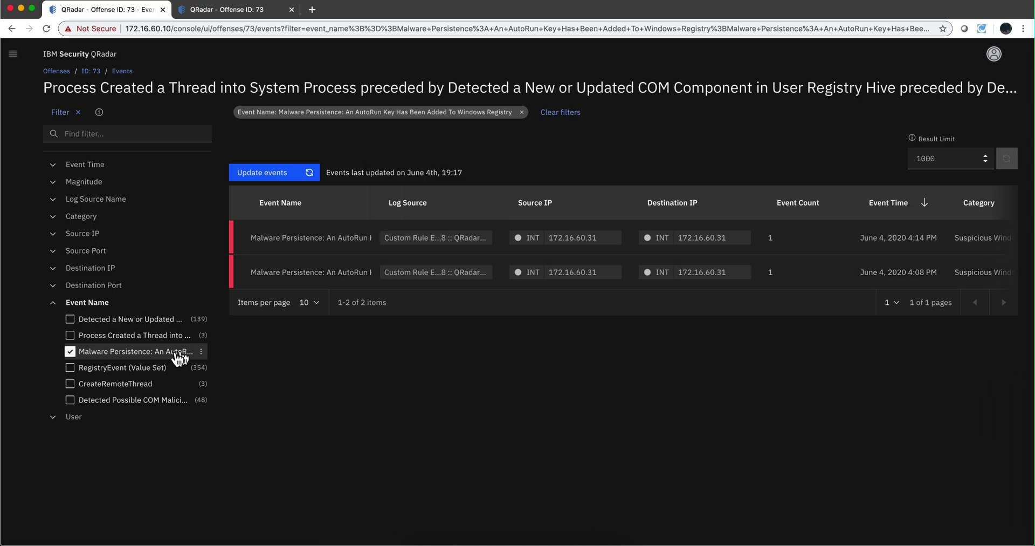
pyautogui.click(82, 351)
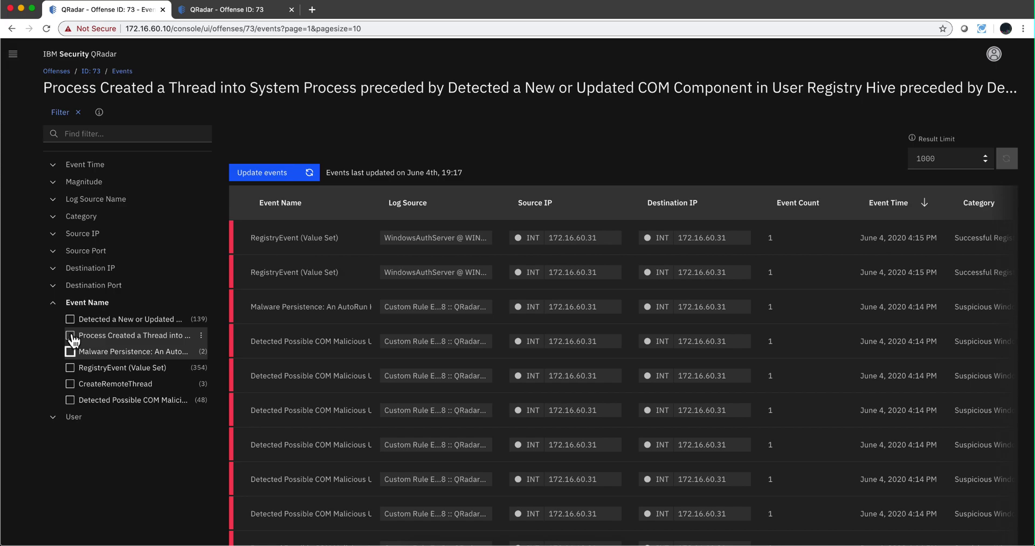
# Filter events to Process Created a Thread, new/updated COM components and CreateRemoteThread.
pyautogui.click(71, 336)
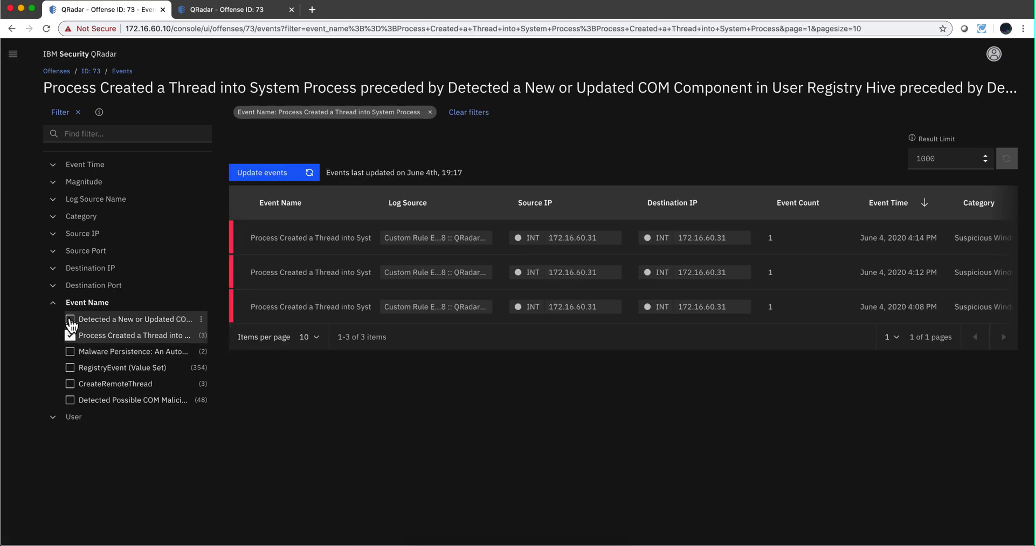
pyautogui.click(70, 319)
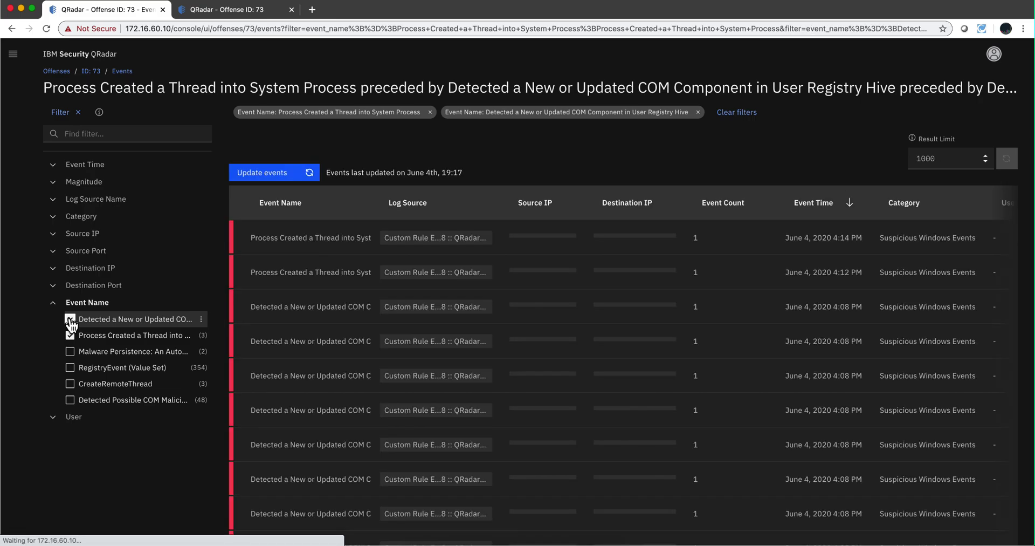
pyautogui.click(71, 384)
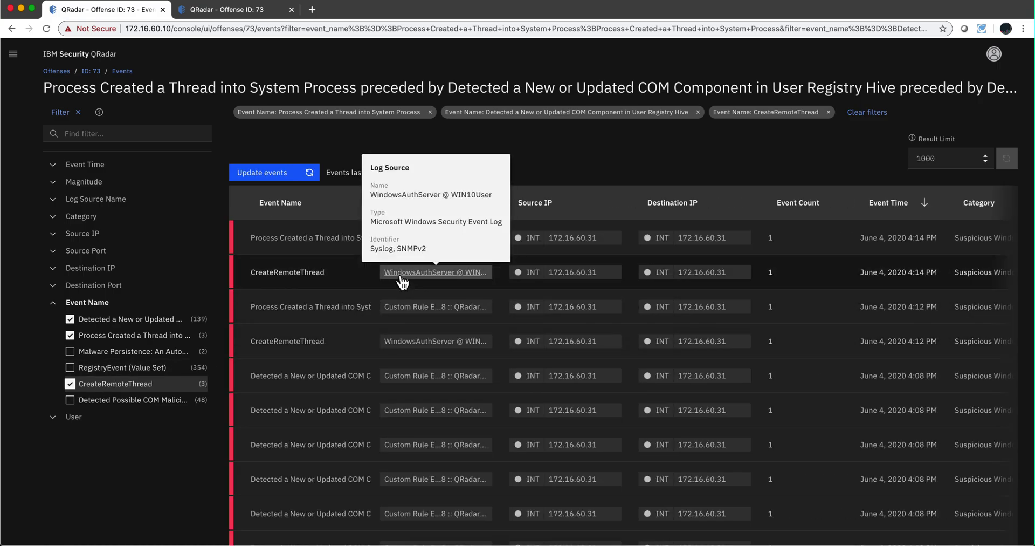
pyautogui.moveTo(435, 273)
pyautogui.scroll(-1, 367, 289)
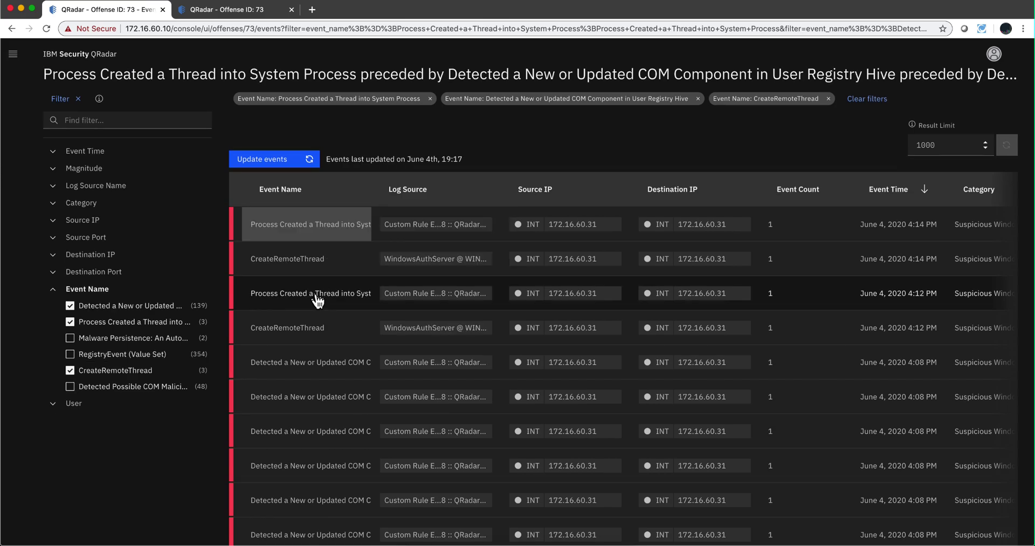
# Copy the 4:12 PM thread-creation event's raw payload, then close its details panel.
pyautogui.click(316, 293)
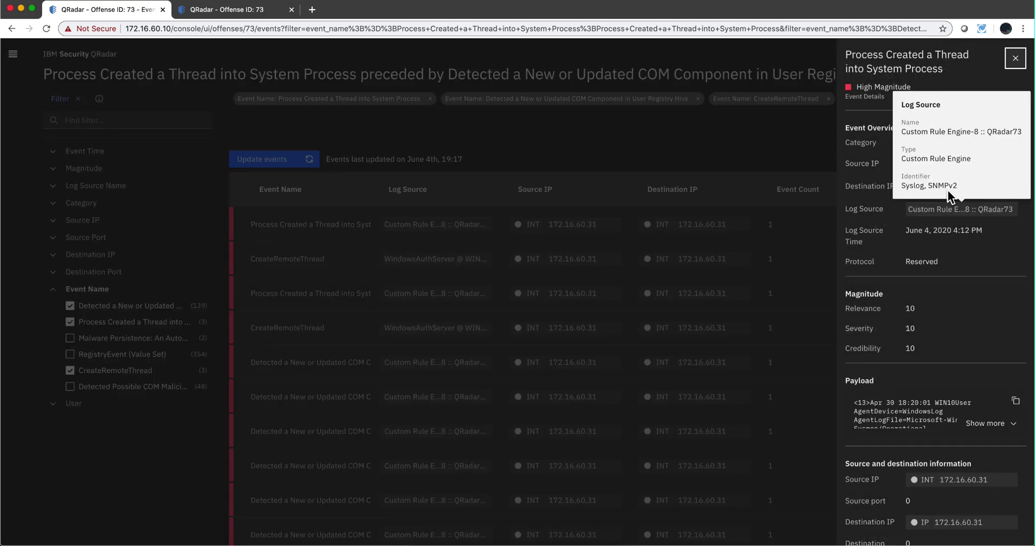
pyautogui.click(1017, 402)
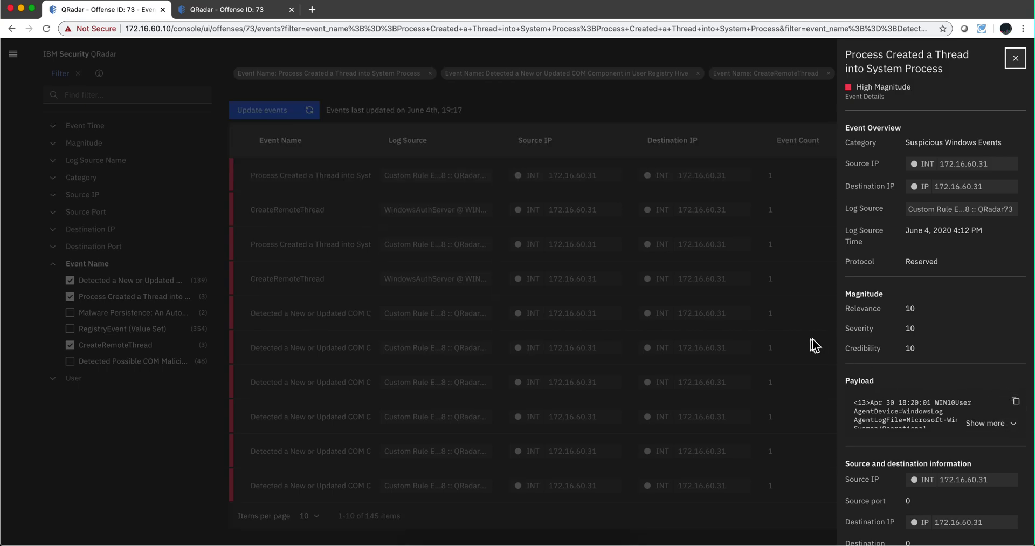
pyautogui.click(1017, 65)
pyautogui.moveTo(436, 252)
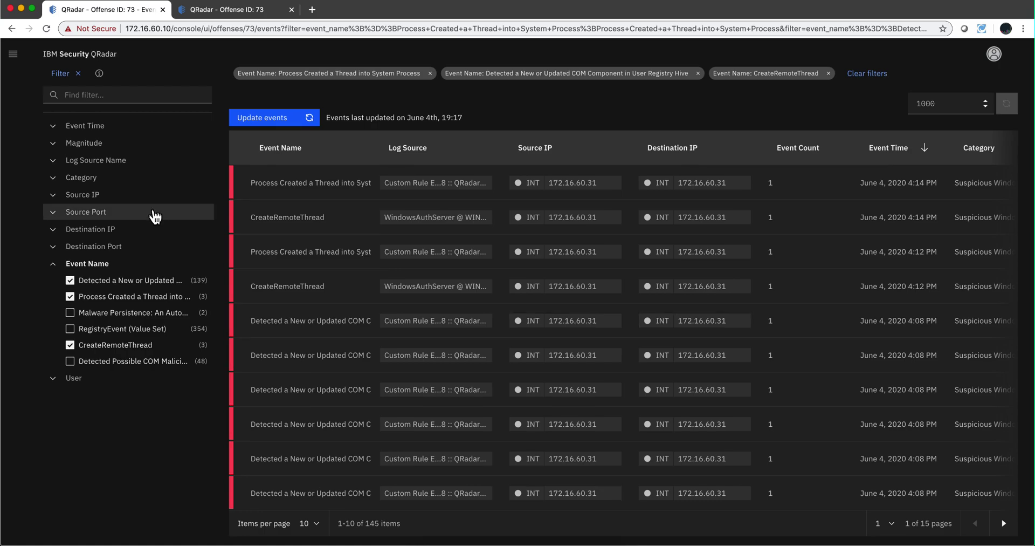
pyautogui.scroll(2, 162, 192)
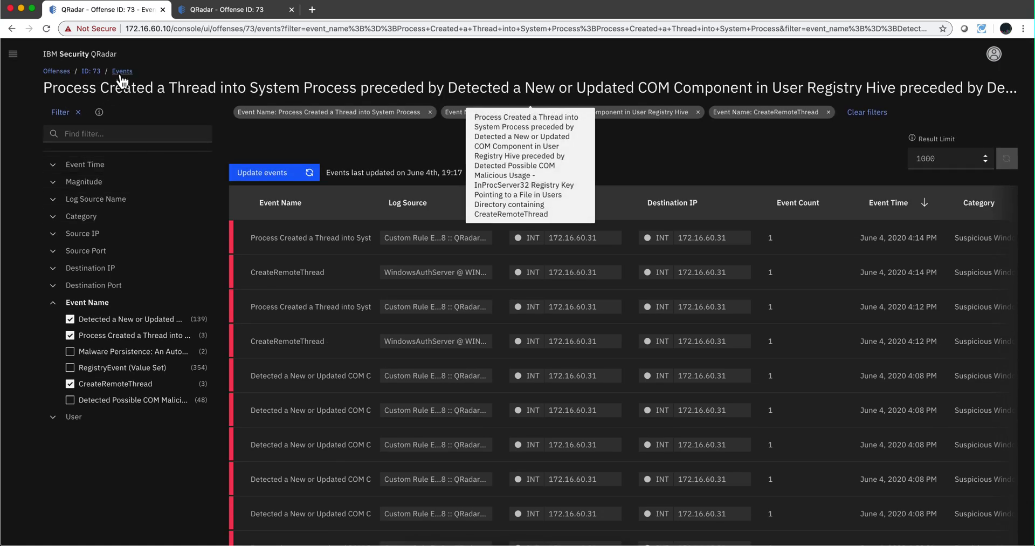
# Return to the open offenses list, briefly revisiting offense 73's summary page.
pyautogui.click(61, 73)
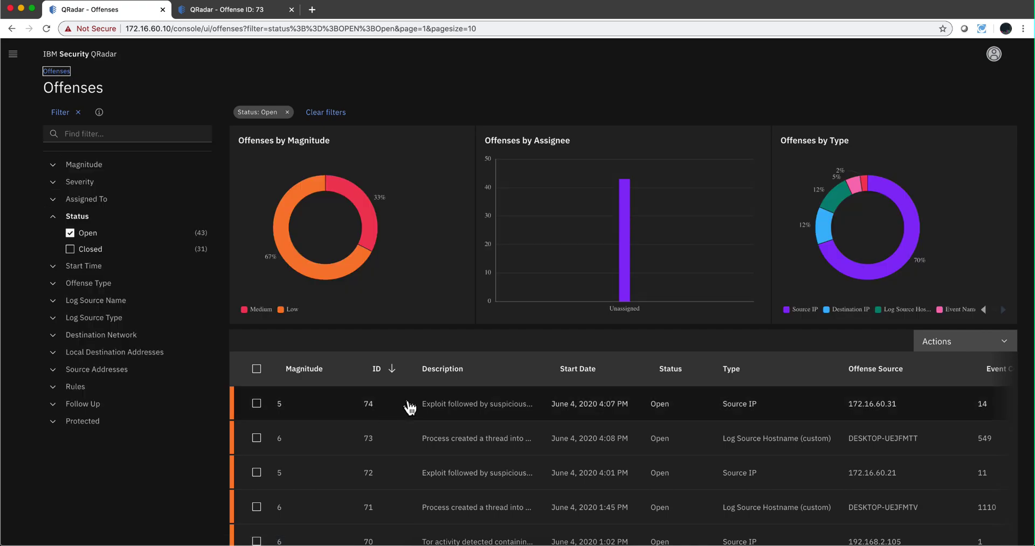
pyautogui.scroll(-3, 426, 415)
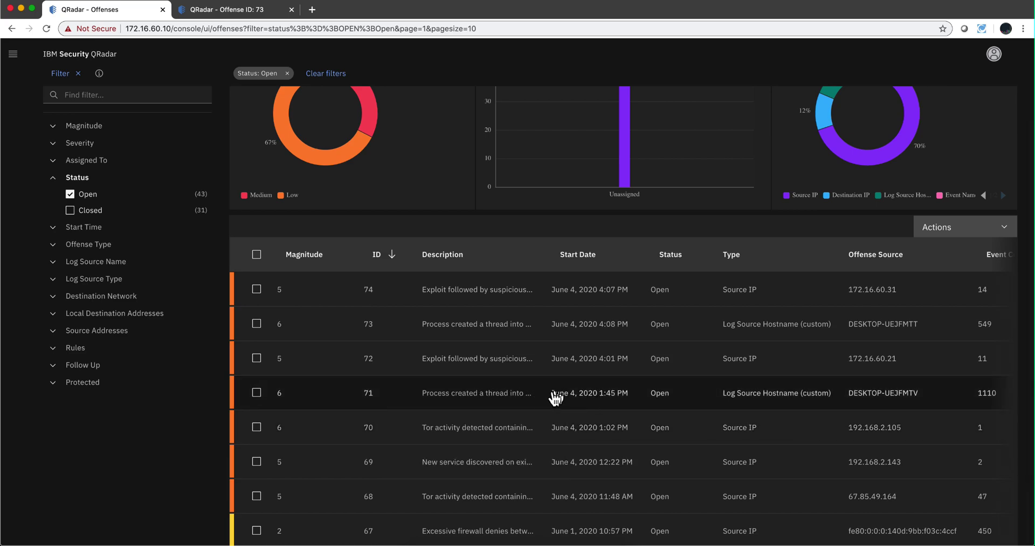
pyautogui.scroll(-1, 579, 370)
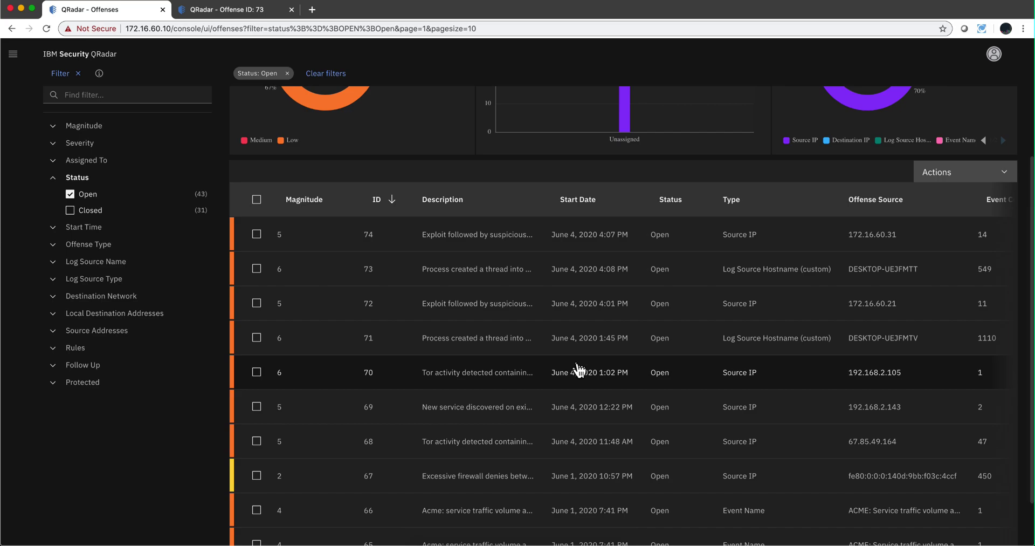
pyautogui.scroll(2, 579, 370)
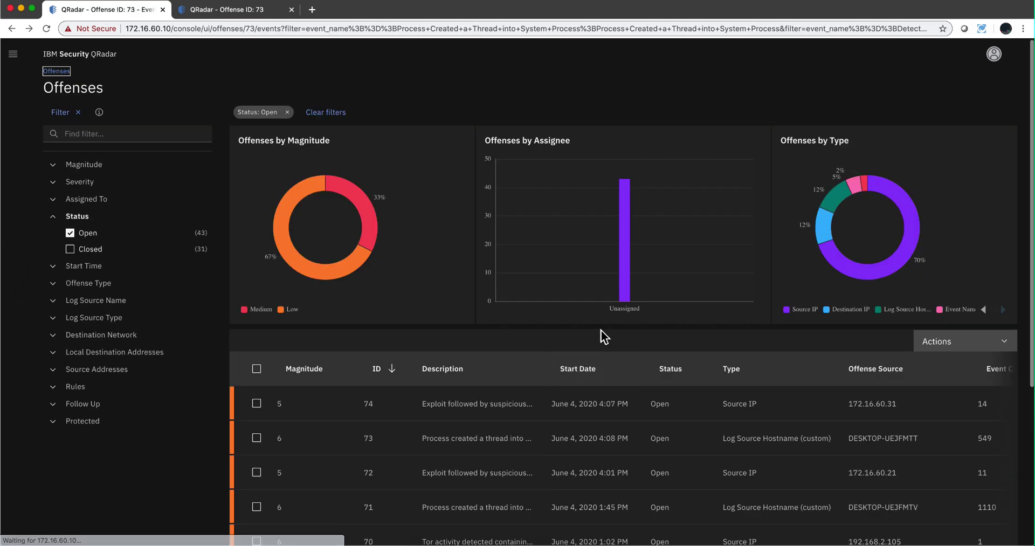
pyautogui.click(597, 391)
pyautogui.scroll(-1, 597, 391)
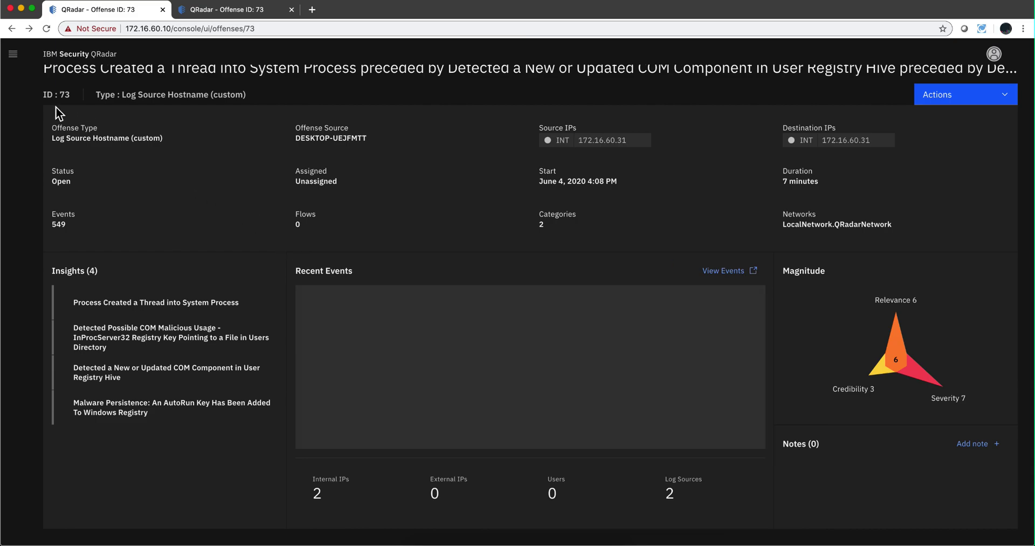
pyautogui.scroll(1, 79, 87)
pyautogui.click(55, 72)
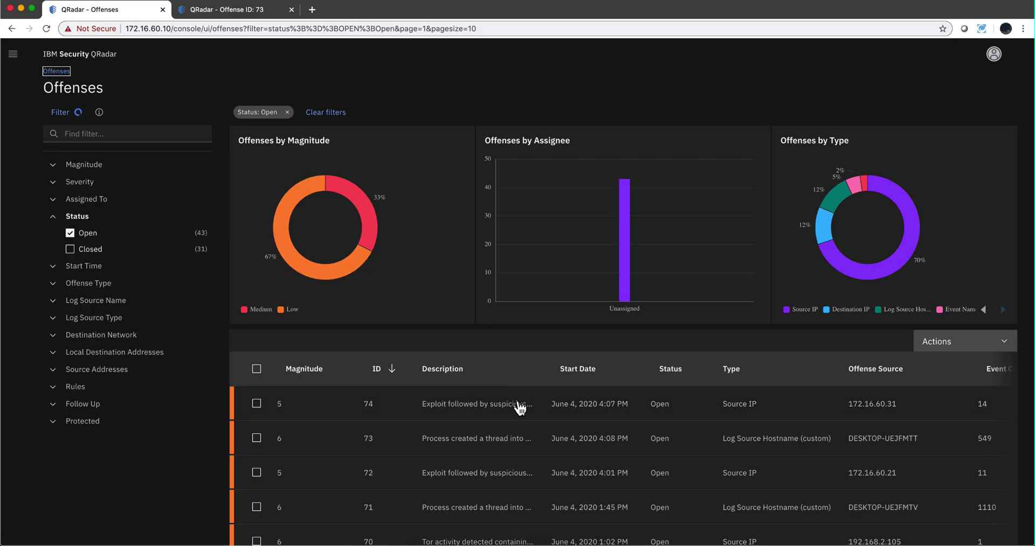
pyautogui.scroll(-1, 519, 407)
pyautogui.scroll(-1, 519, 408)
pyautogui.hscroll(-3, 519, 407)
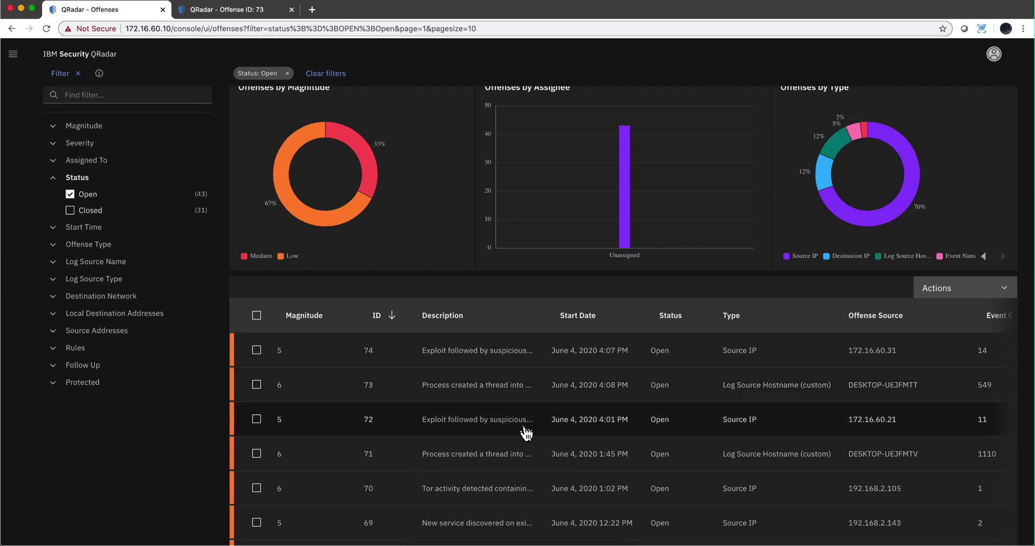
pyautogui.hscroll(2, 523, 431)
pyautogui.hscroll(5, 526, 431)
pyautogui.hscroll(3, 526, 431)
pyautogui.hscroll(2, 526, 431)
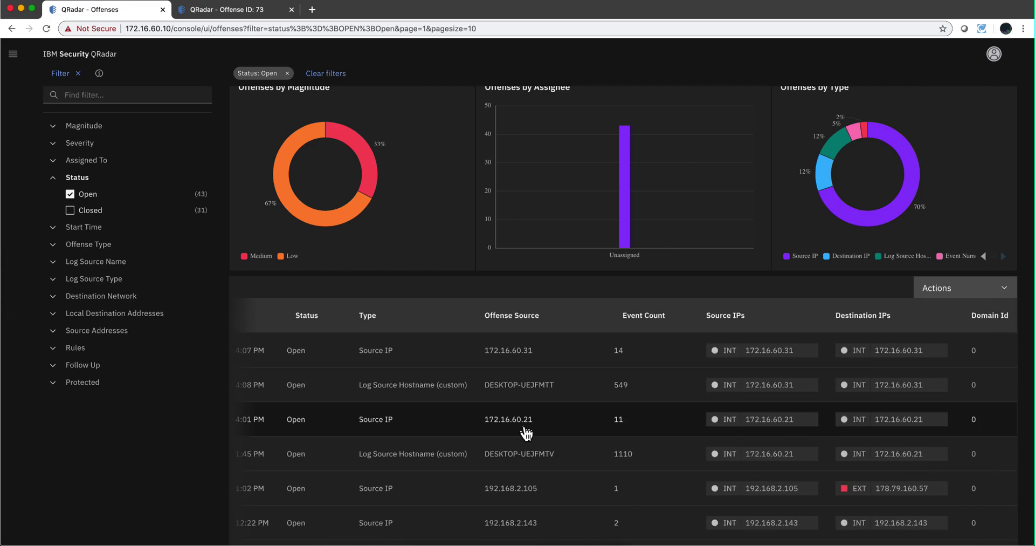
pyautogui.scroll(-1, 526, 431)
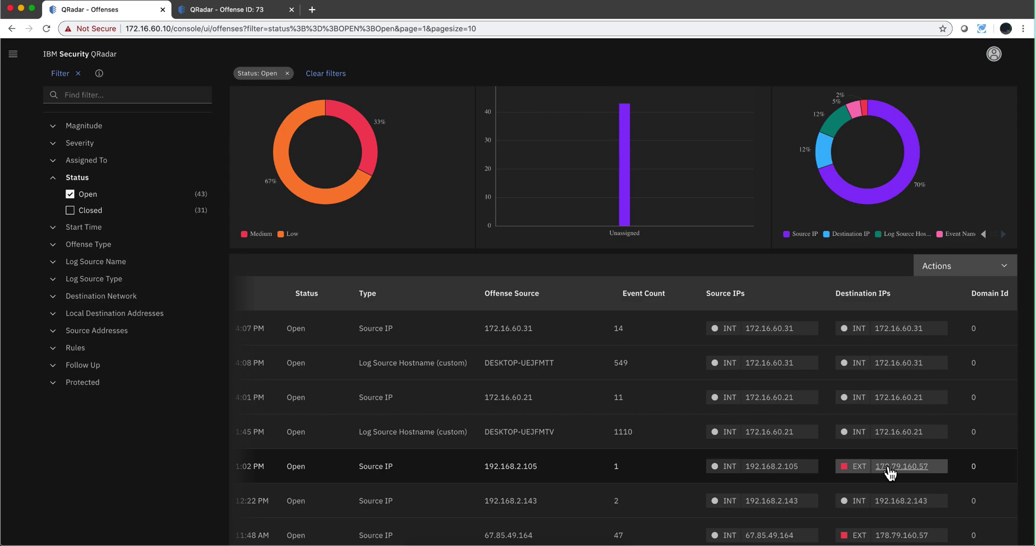
pyautogui.click(889, 467)
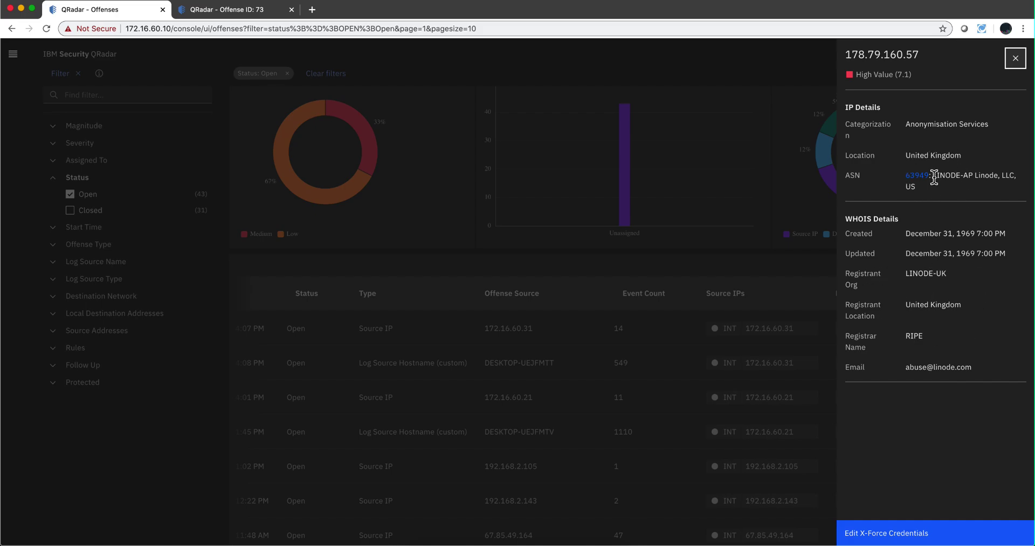
pyautogui.click(1016, 58)
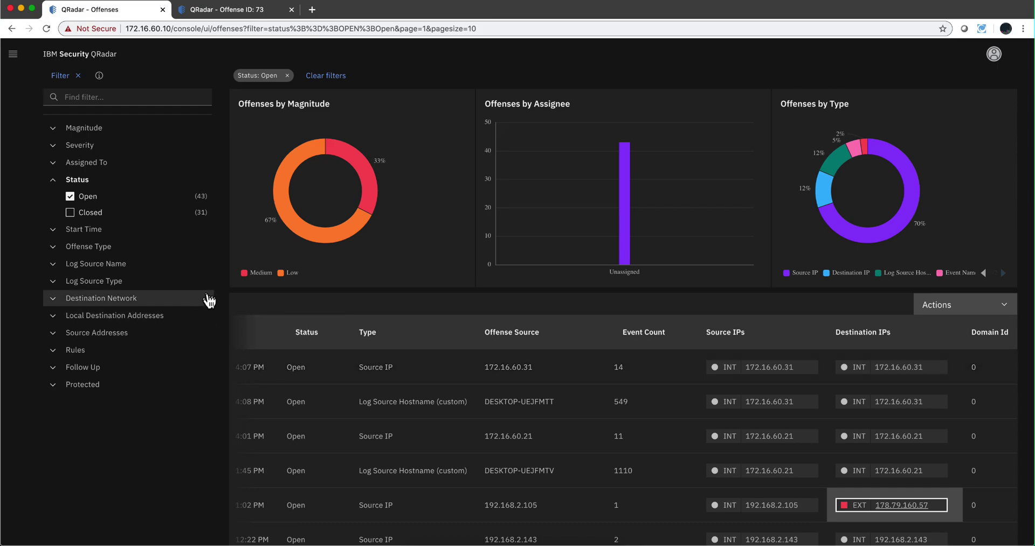
pyautogui.scroll(2, 210, 301)
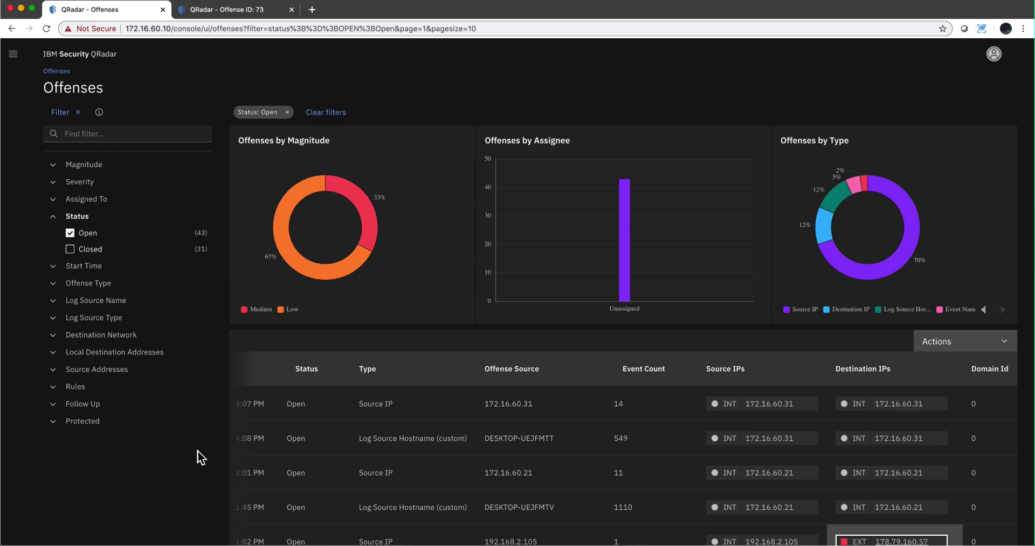
pyautogui.click(14, 55)
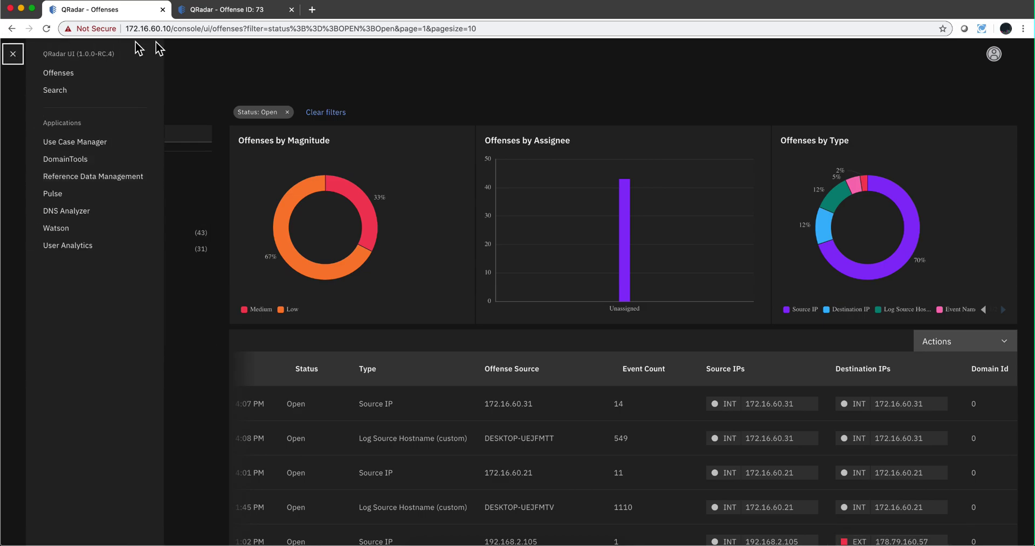
pyautogui.click(193, 53)
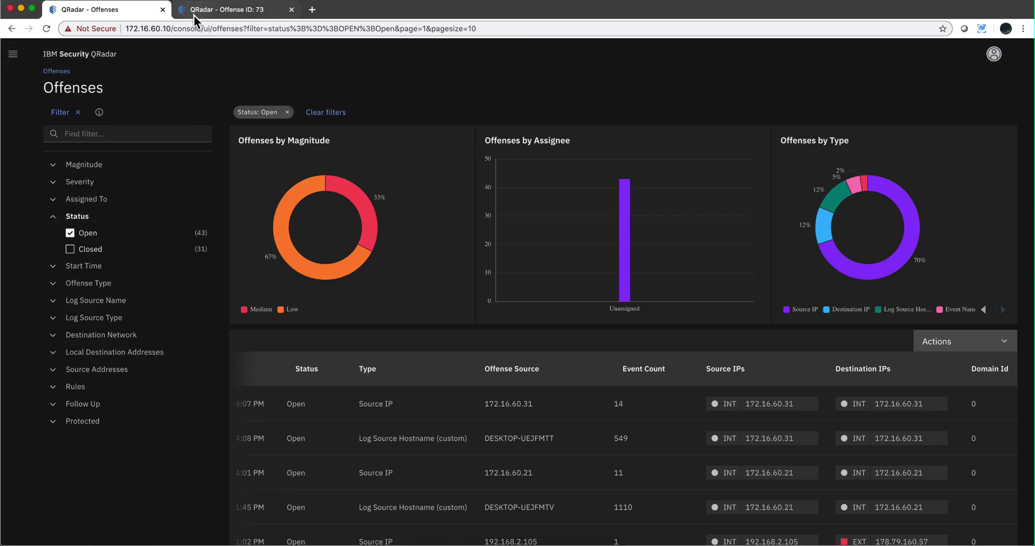
pyautogui.click(212, 29)
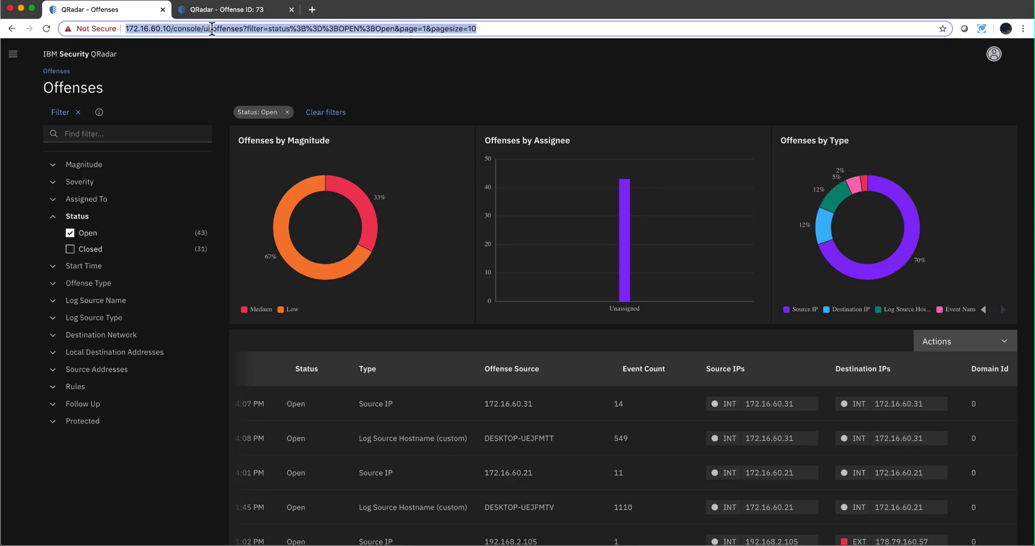
pyautogui.click(213, 28)
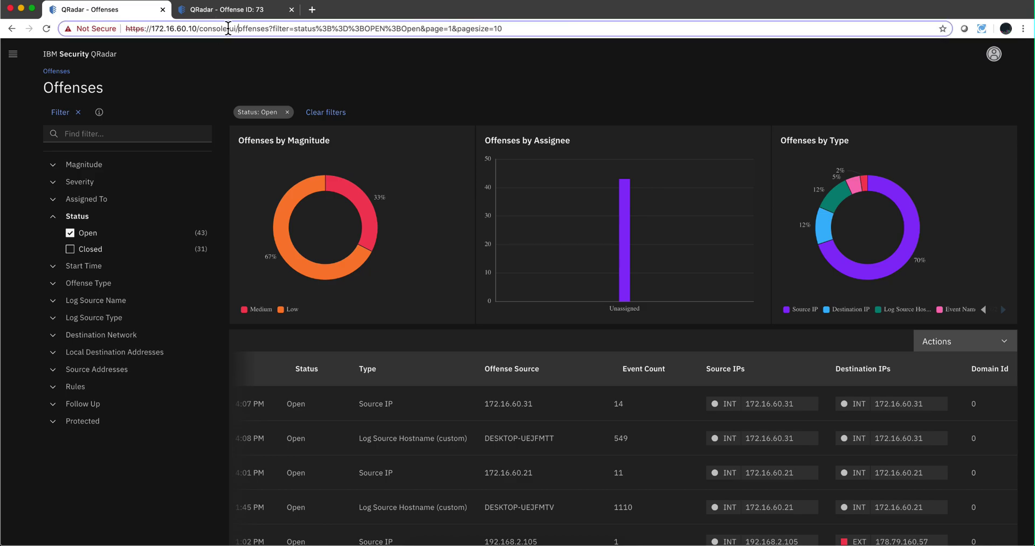